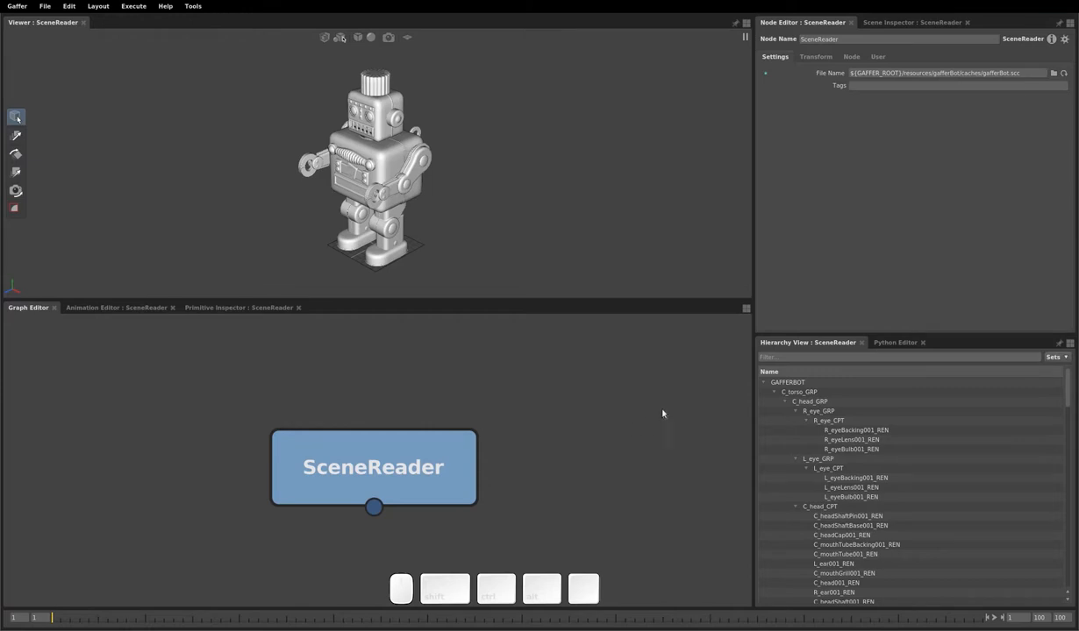
Add a UV Inspector panel from the layout menu and frame its empty UDIM grid.
left_click(746, 311)
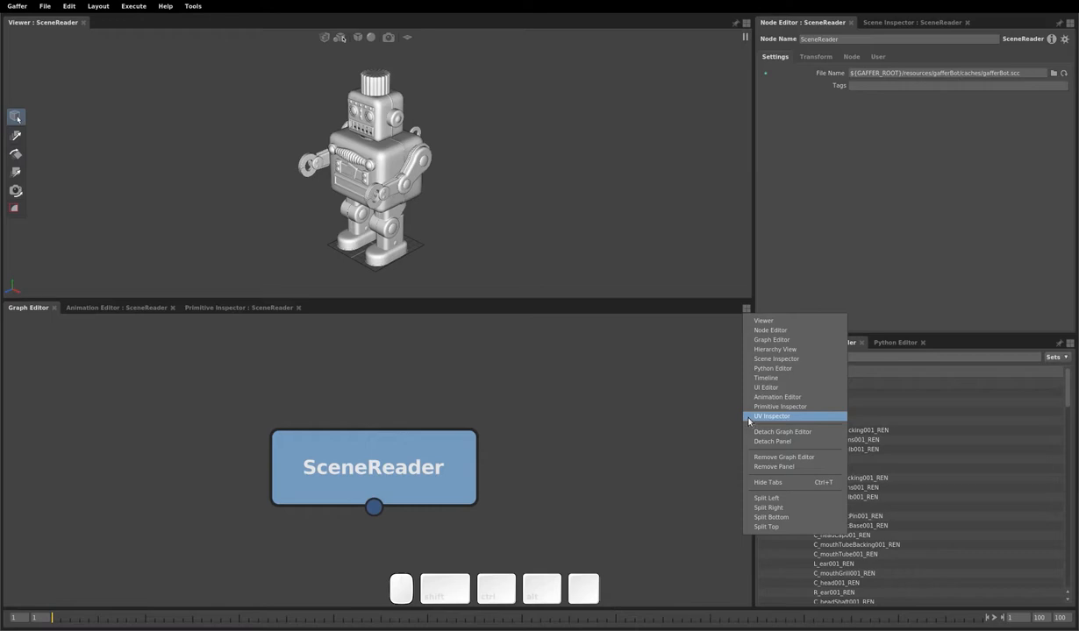
left_click(748, 421)
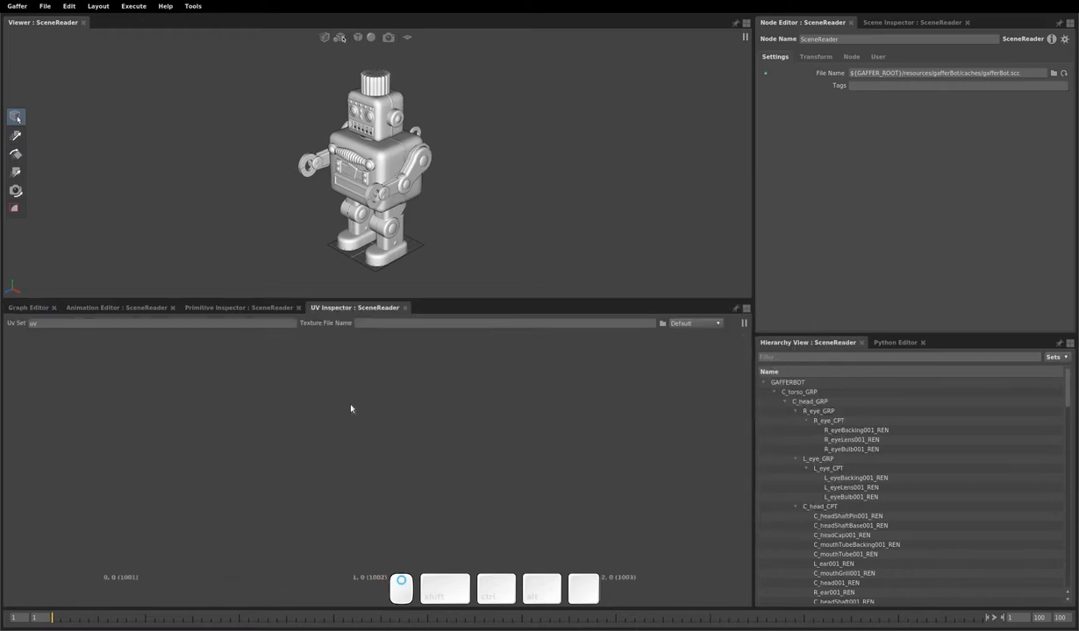
scroll(242, 399, "down", 3)
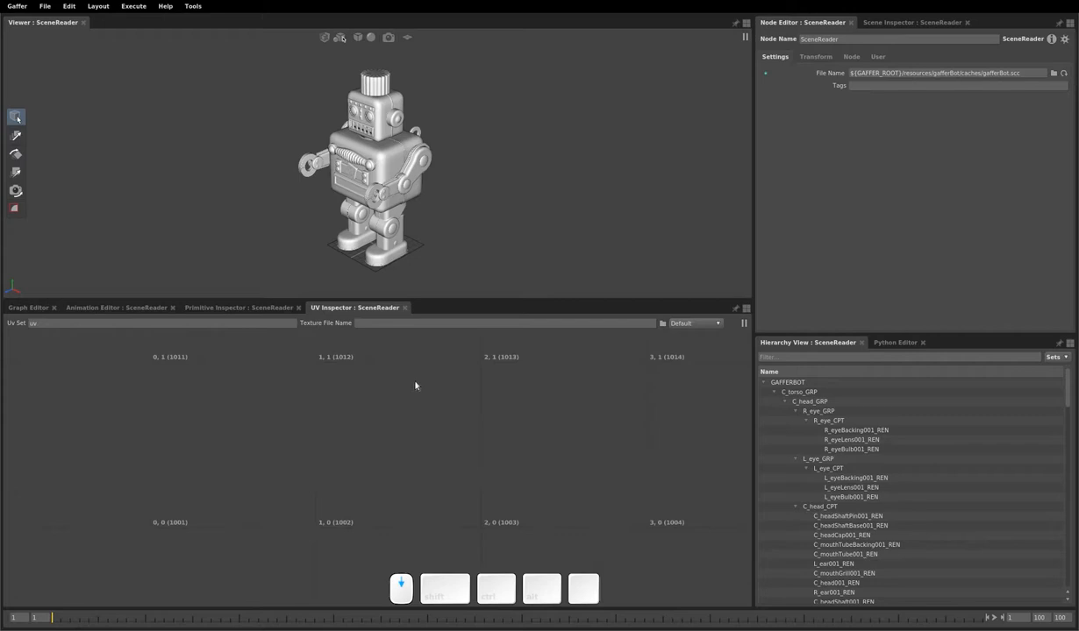
scroll(350, 386, "down", 2)
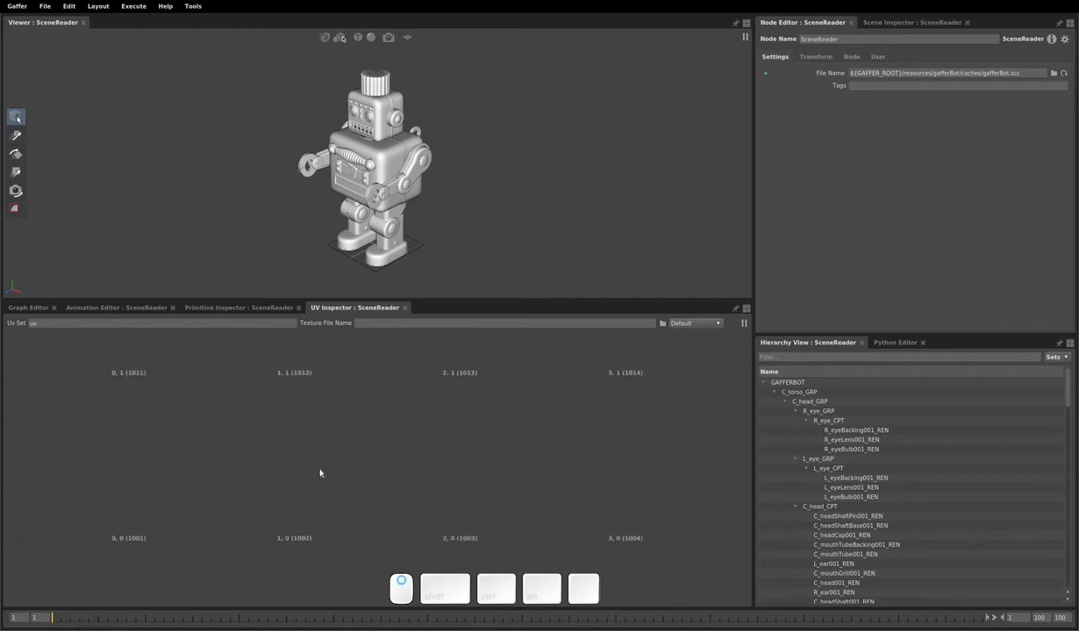
middle_click_drag(364, 456, 320, 478)
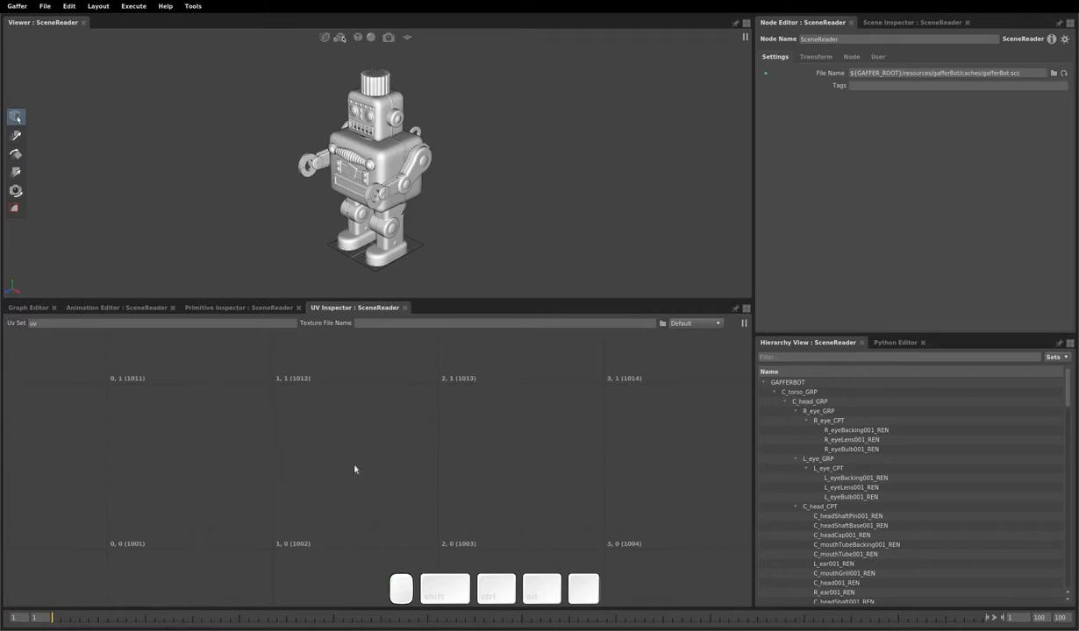
key("f")
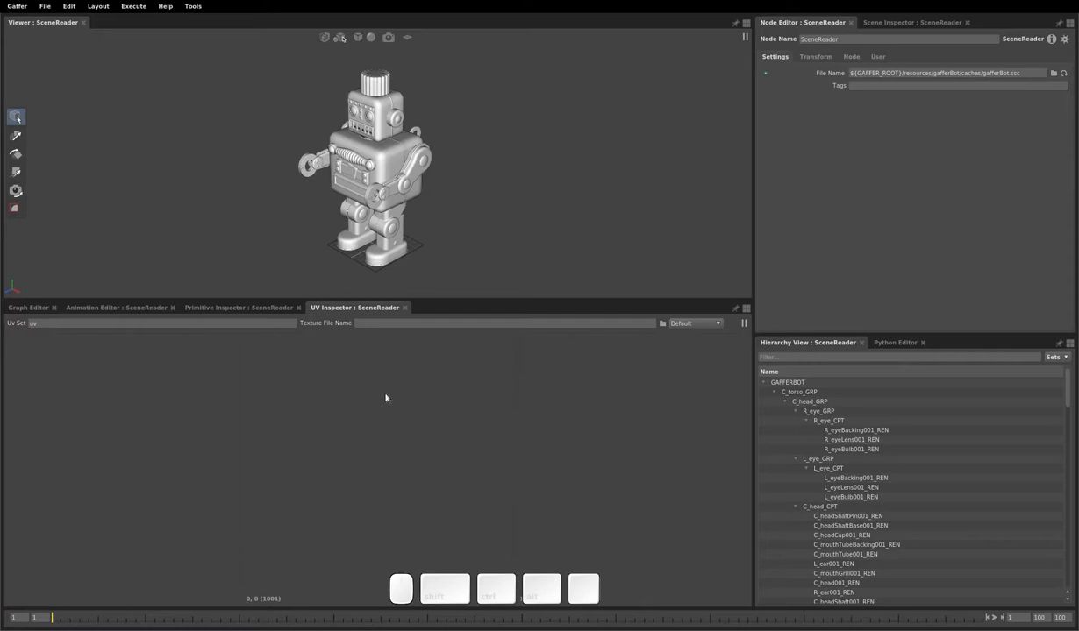
Select the robot's torso in the Viewer and frame its UV meshes across tiles 1061-1064.
left_click(386, 160)
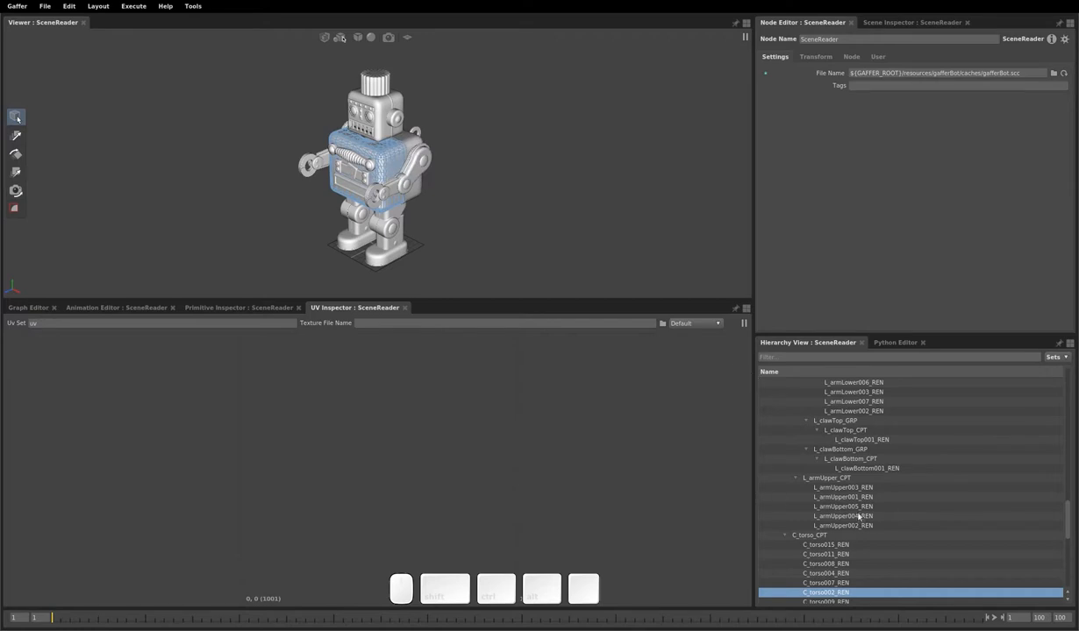
scroll(354, 431, "down", 3)
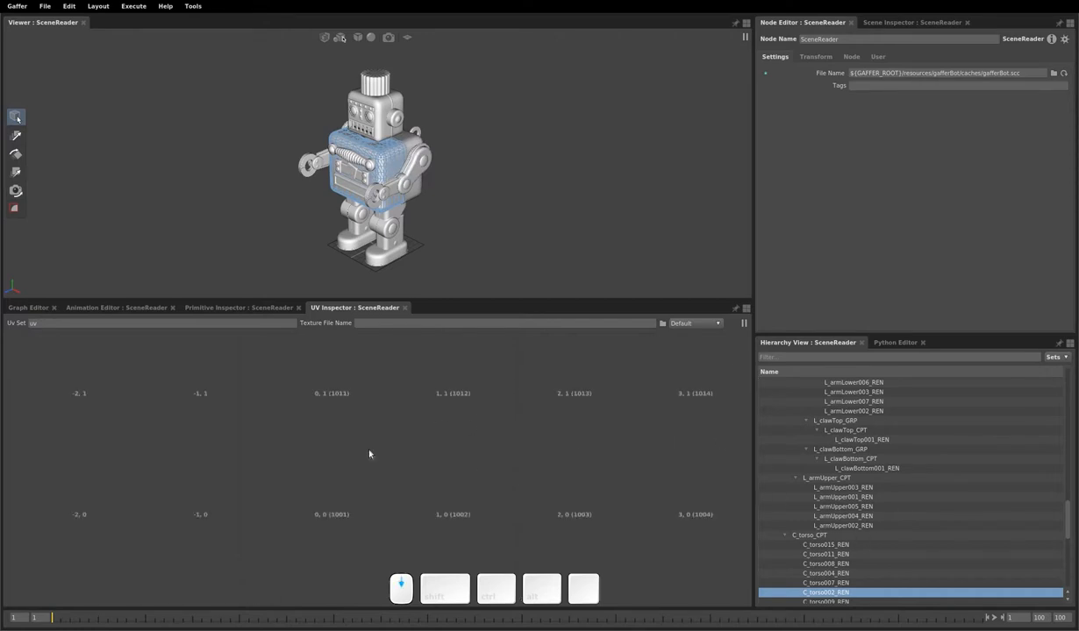
scroll(465, 421, "down", 2)
scroll(438, 439, "down", 3)
scroll(438, 447, "down", 2)
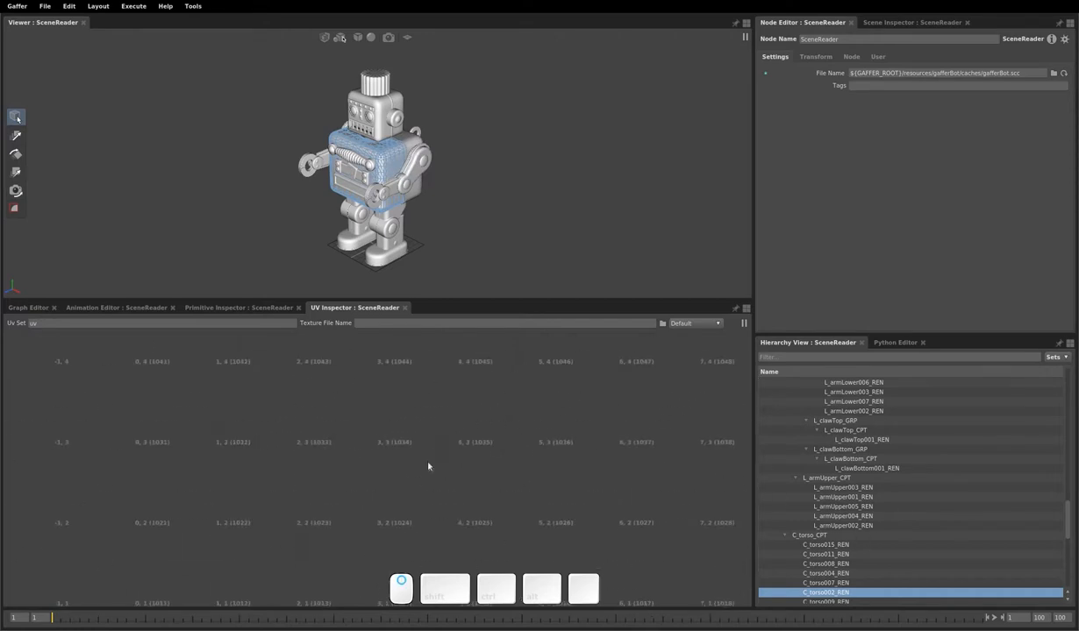
middle_click_drag(439, 456, 518, 513)
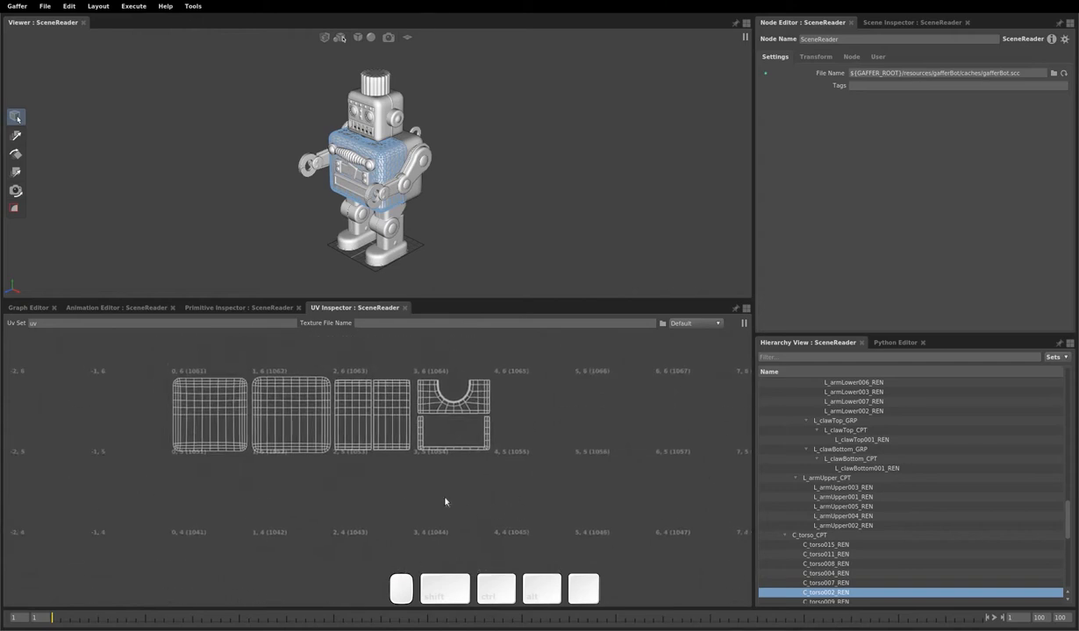
key("f")
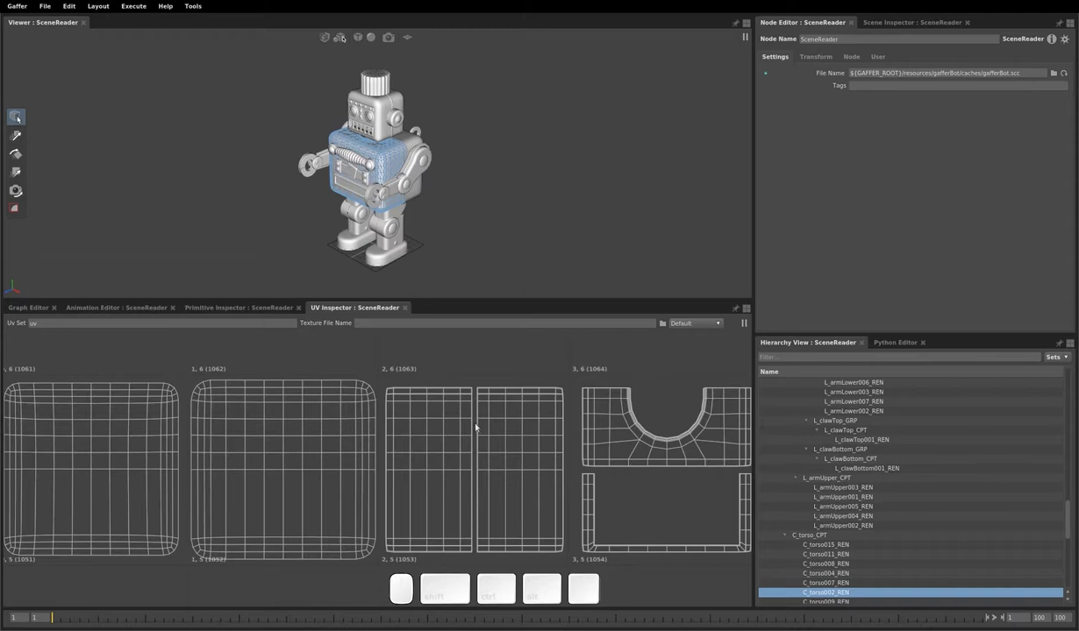
Add the left upper arm to the selection and reframe both meshes' UV shells.
left_click(405, 151, "ctrl")
key("f")
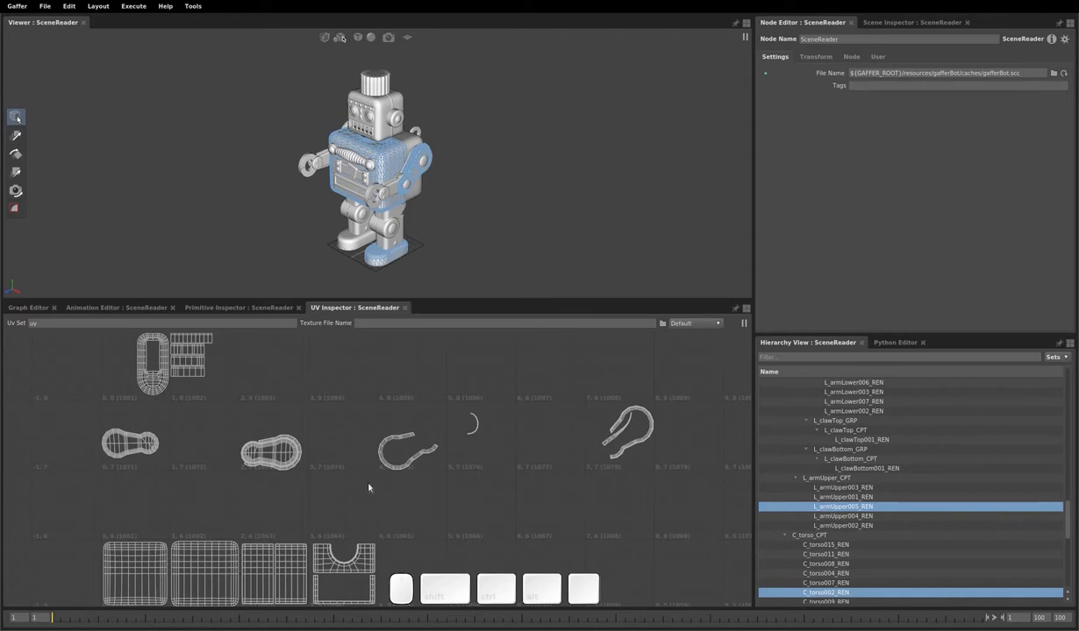
scroll(1028, 500, "up", 10)
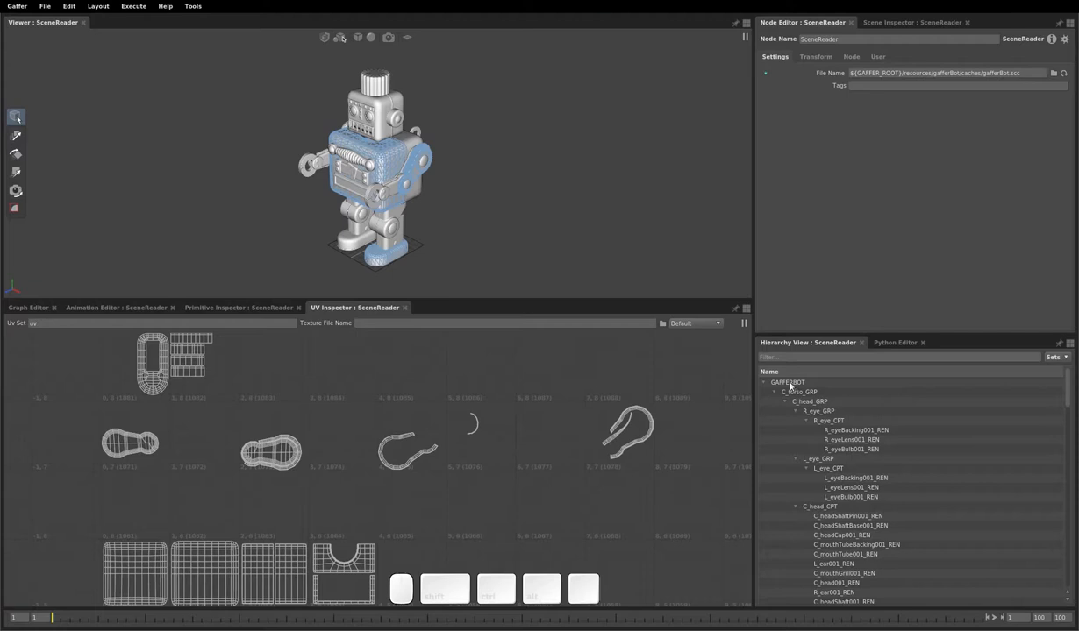
Select the whole GAFFERBOT in the Hierarchy View and frame all of its UVs.
left_click(789, 384)
key("f")
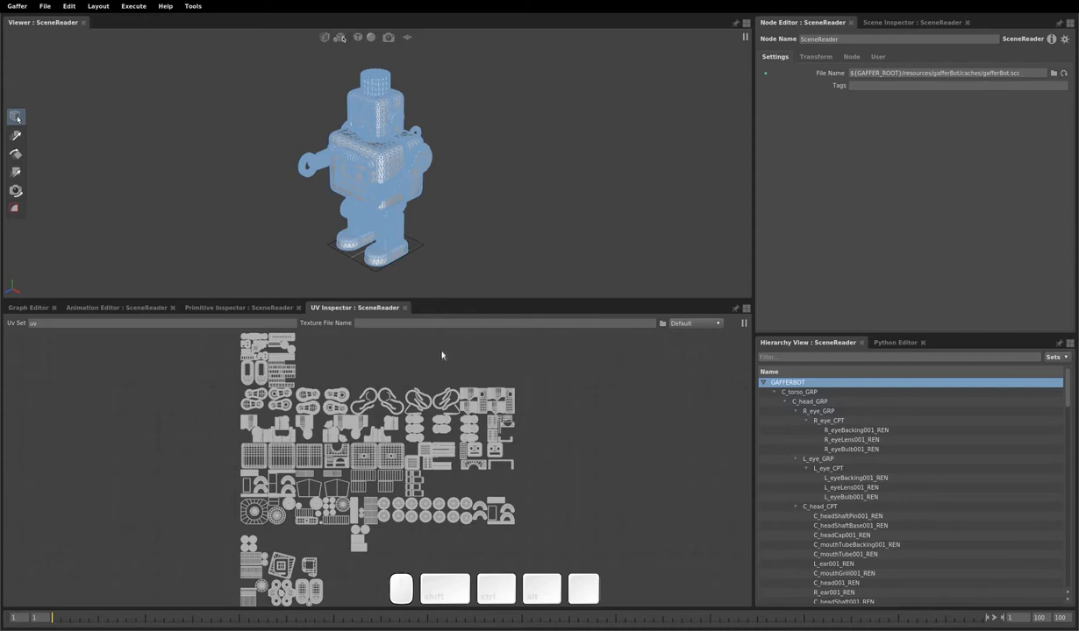
Connect SceneReader into CustomAttributes and review its user.texturePath UDIM texture value.
left_click(28, 307)
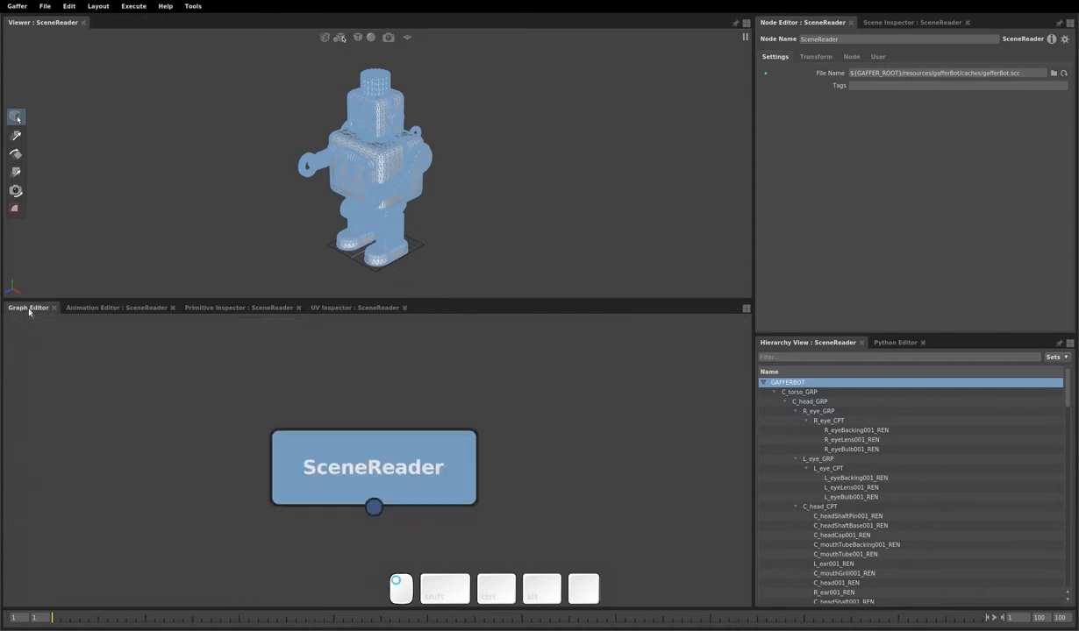
scroll(285, 393, "down", 1)
scroll(285, 392, "down", 2)
mouse_move(322, 420)
middle_mouse_down()
mouse_move(318, 380)
mouse_move(321, 402)
middle_mouse_up()
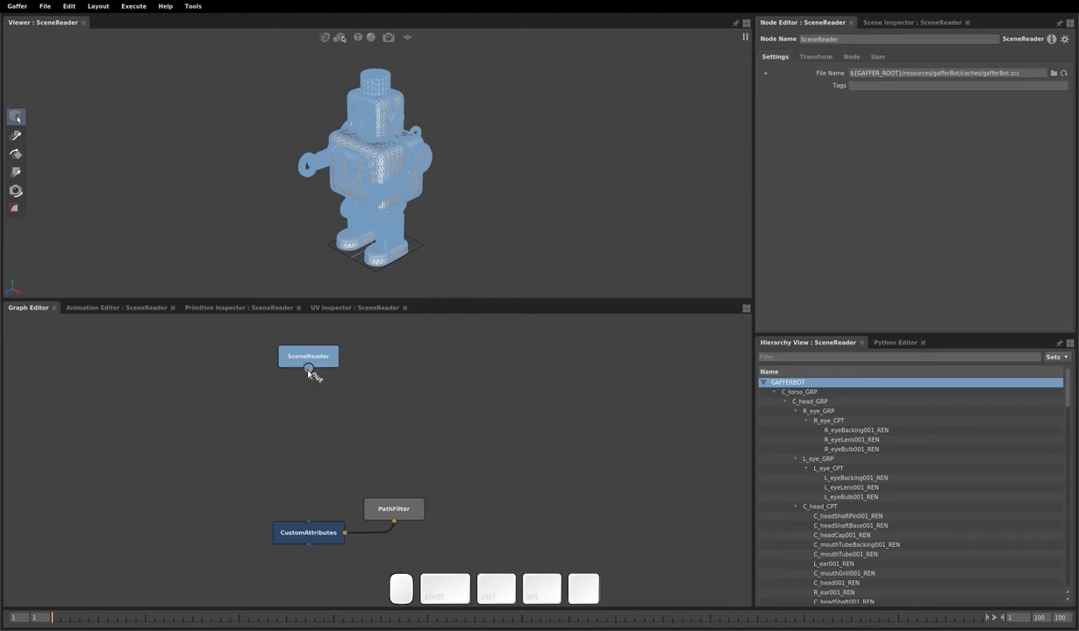
left_click_drag(308, 368, 308, 523)
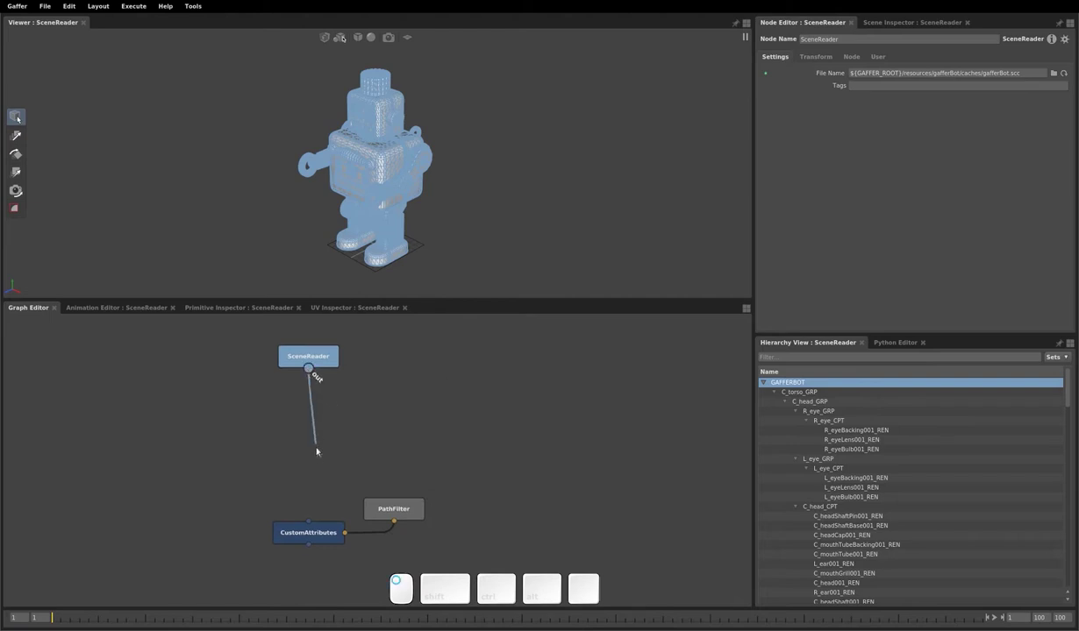
scroll(310, 533, "up", 2)
left_click(314, 523)
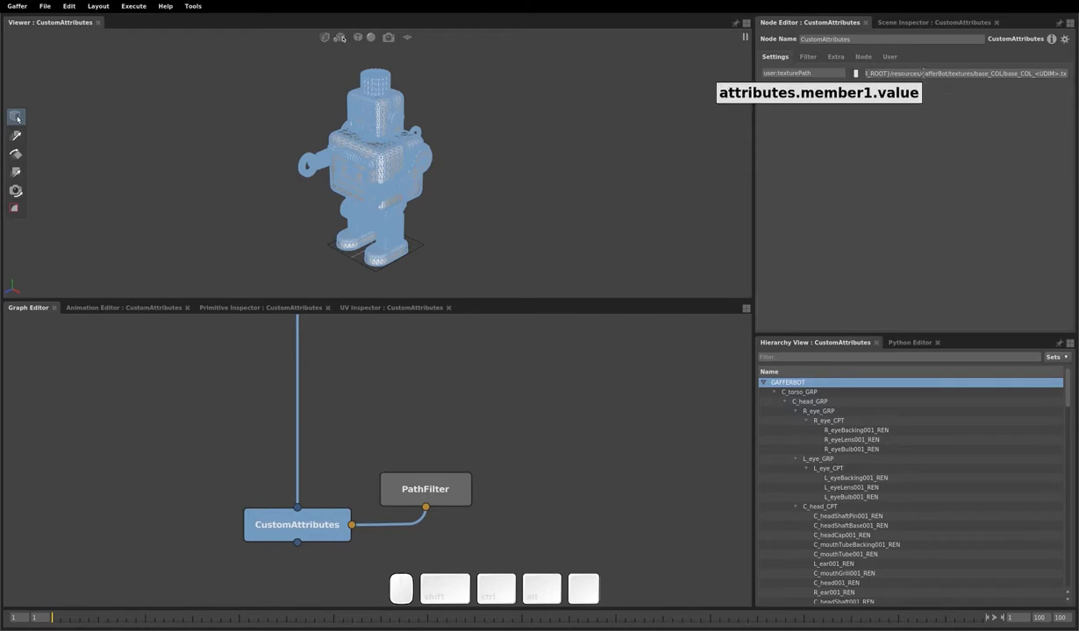
left_click_drag(873, 72, 1052, 76)
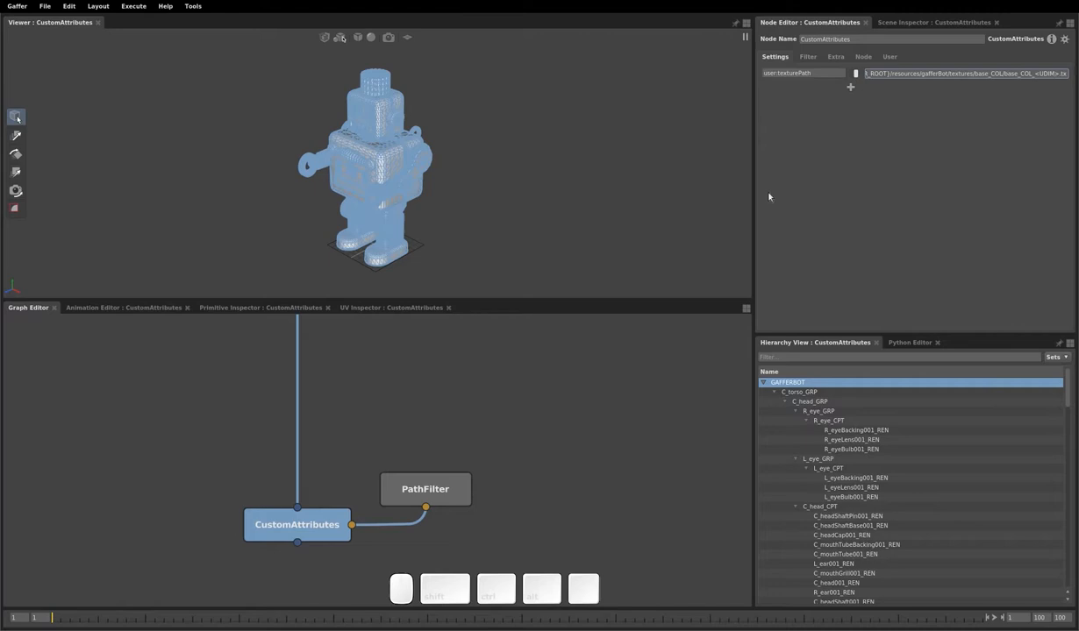
scroll(346, 400, "down", 3)
middle_click_drag(352, 413, 363, 426)
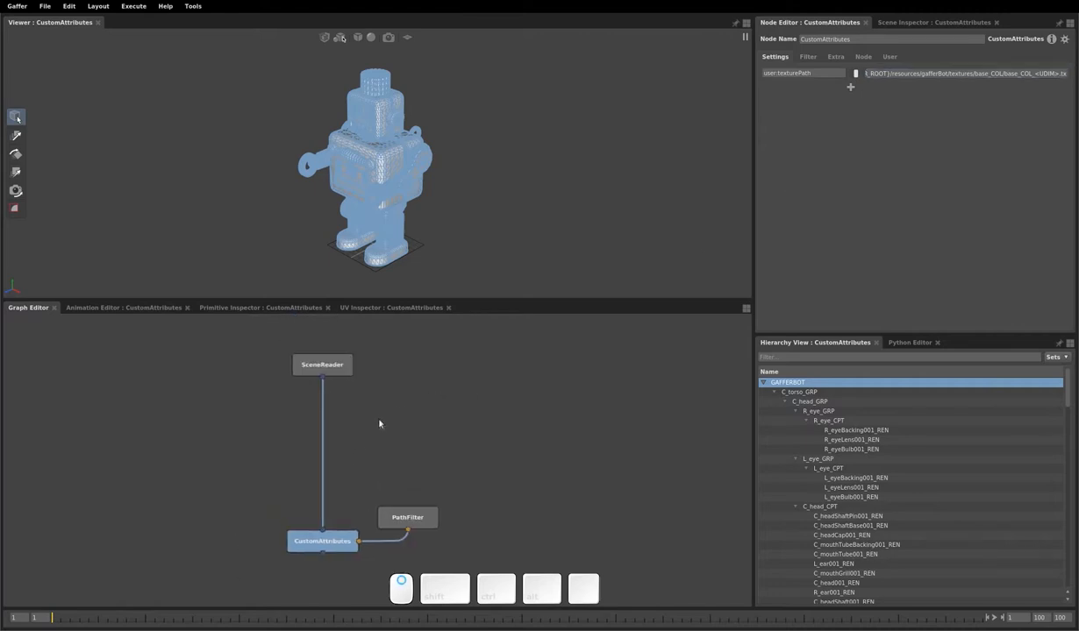
mouse_move(379, 468)
middle_mouse_down()
mouse_move(378, 443)
mouse_move(379, 467)
middle_mouse_up()
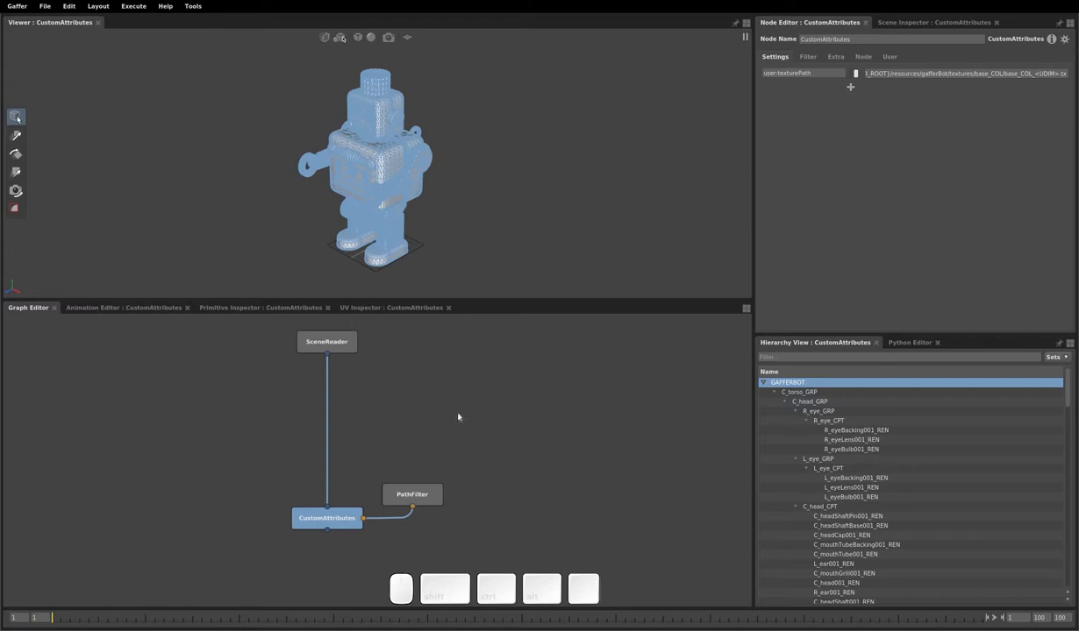
Return to the UV Inspector and begin editing its Texture File Name field.
left_click(404, 308)
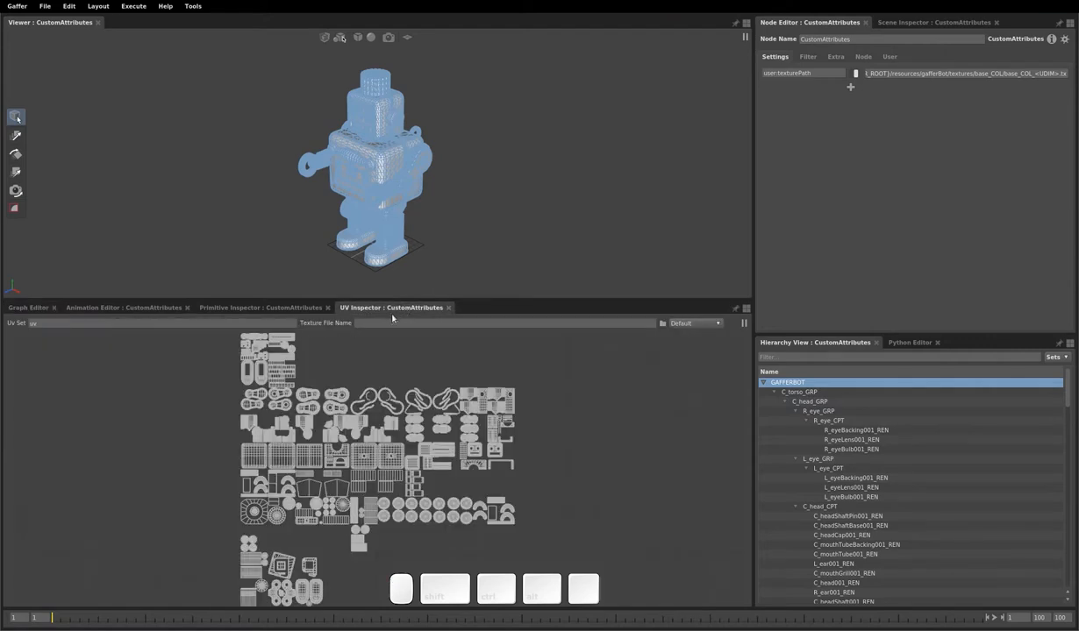
left_click(389, 324)
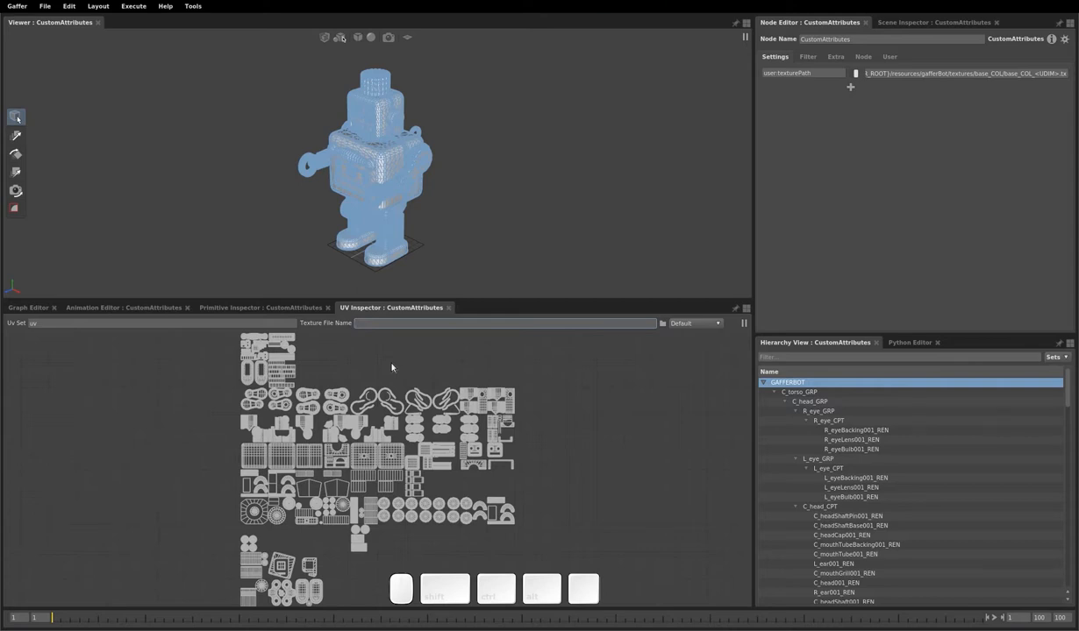
type("<a")
type("ttr")
type(":user:t")
type("extureP")
type("ath>")
Load the textures from <attr:user:texturePath> and pan across the textured UDIM tiles.
key("Return")
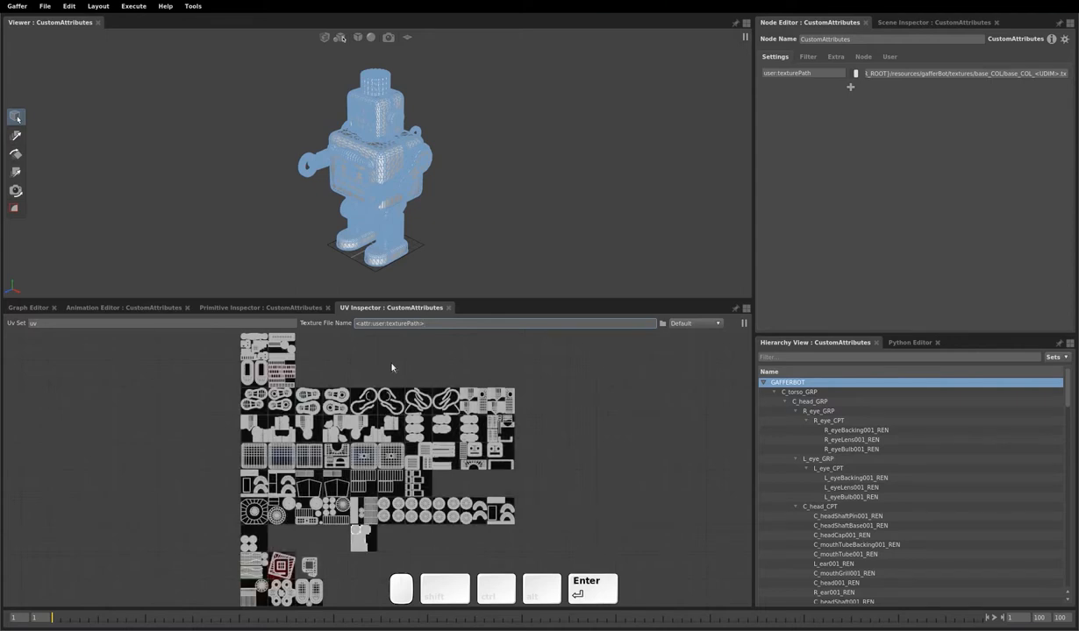
scroll(322, 481, "up", 2)
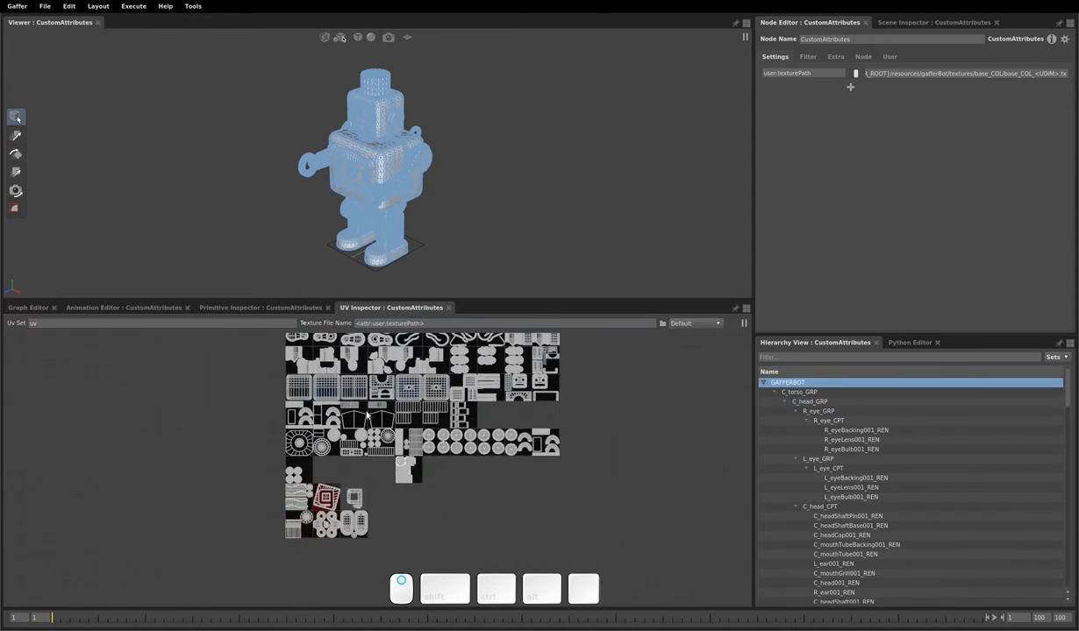
scroll(342, 456, "up", 2)
scroll(342, 439, "up", 3)
scroll(347, 427, "up", 2)
scroll(333, 391, "up", 2)
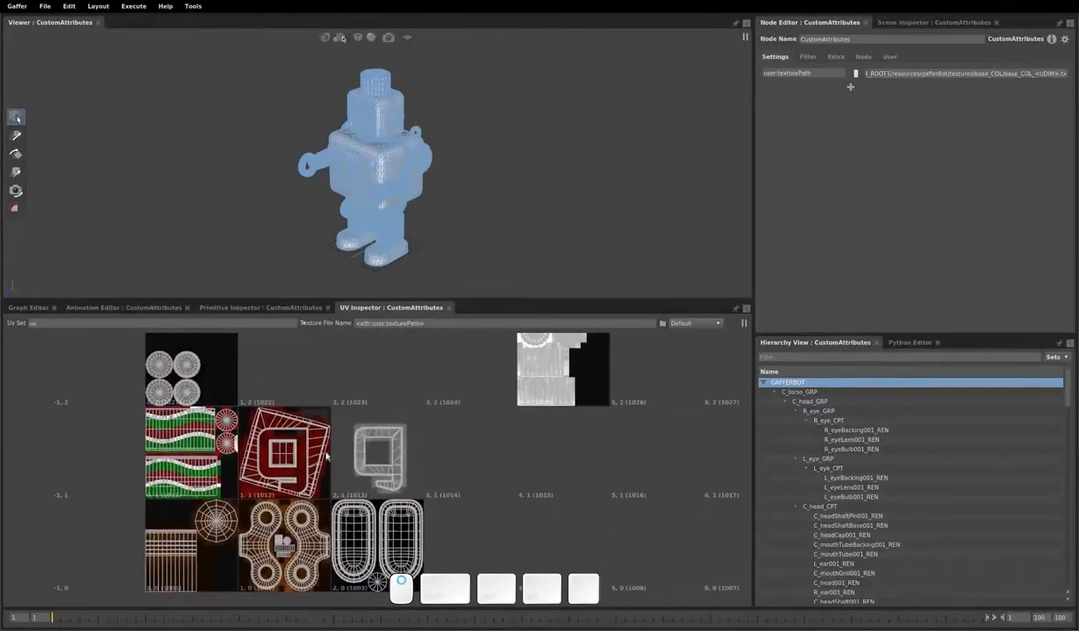
scroll(313, 443, "up", 2)
scroll(311, 452, "up", 2)
scroll(364, 436, "up", 2)
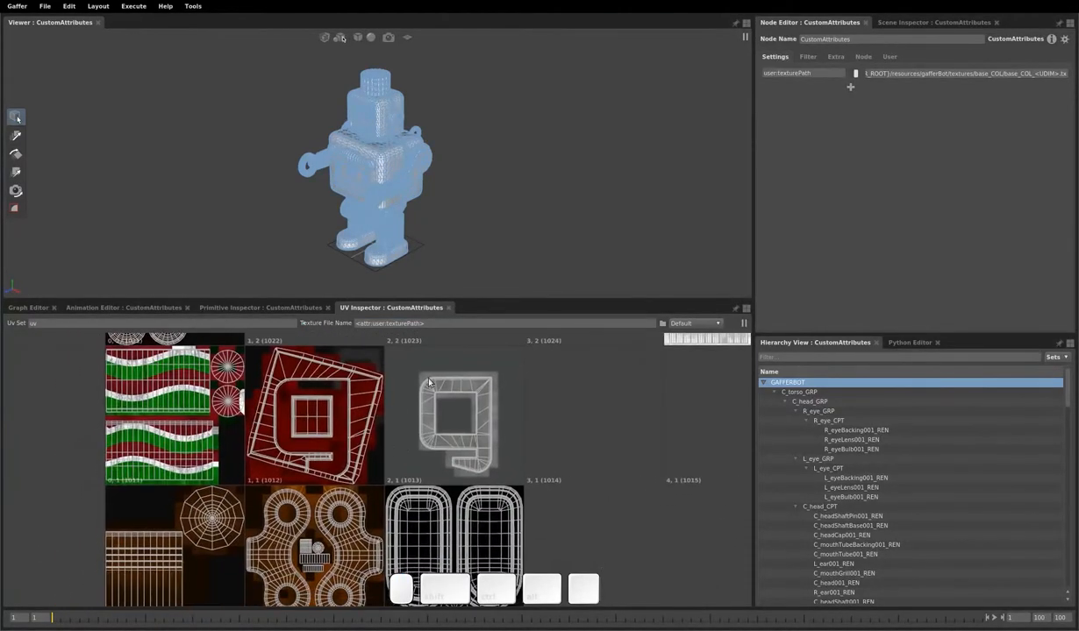
mouse_move(200, 339)
middle_mouse_down()
mouse_move(324, 412)
mouse_move(350, 561)
middle_mouse_up()
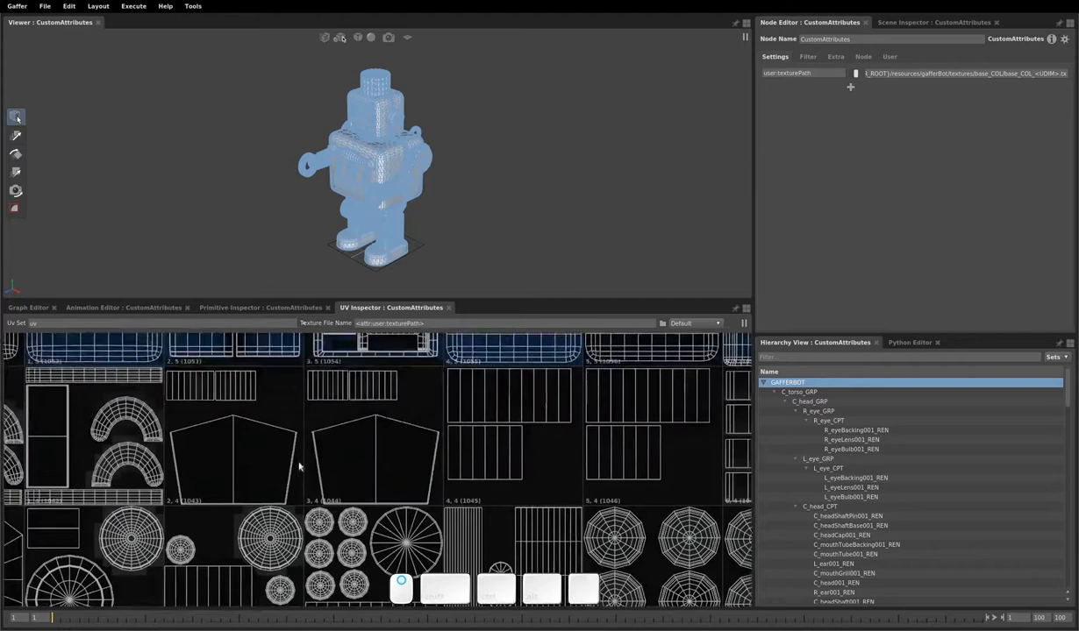
mouse_move(351, 439)
middle_mouse_down()
mouse_move(333, 543)
mouse_move(217, 548)
mouse_move(291, 451)
mouse_move(291, 408)
middle_mouse_up()
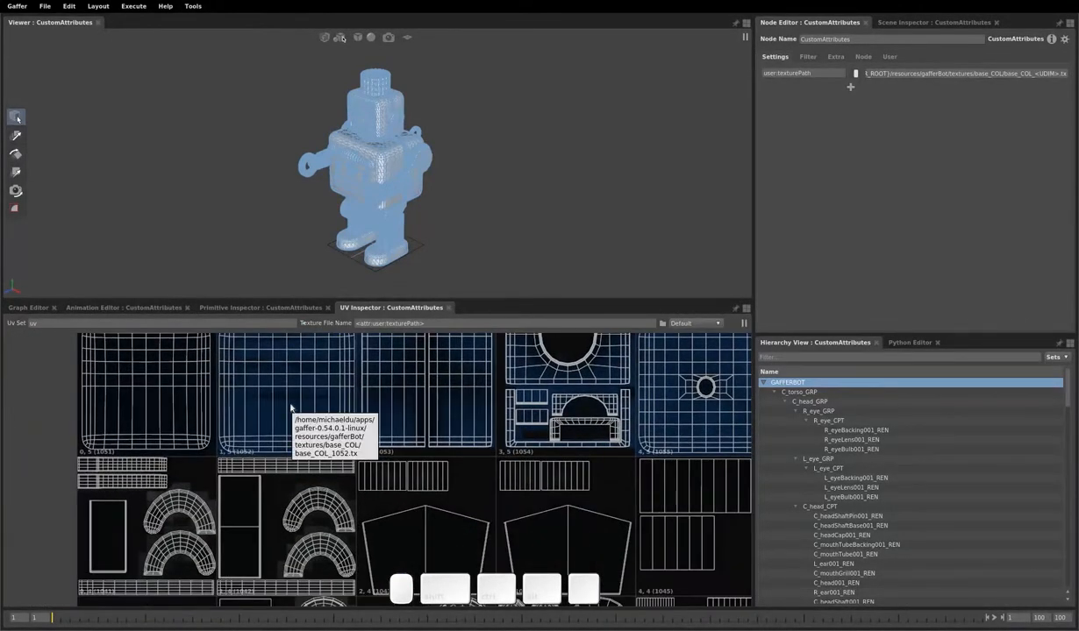